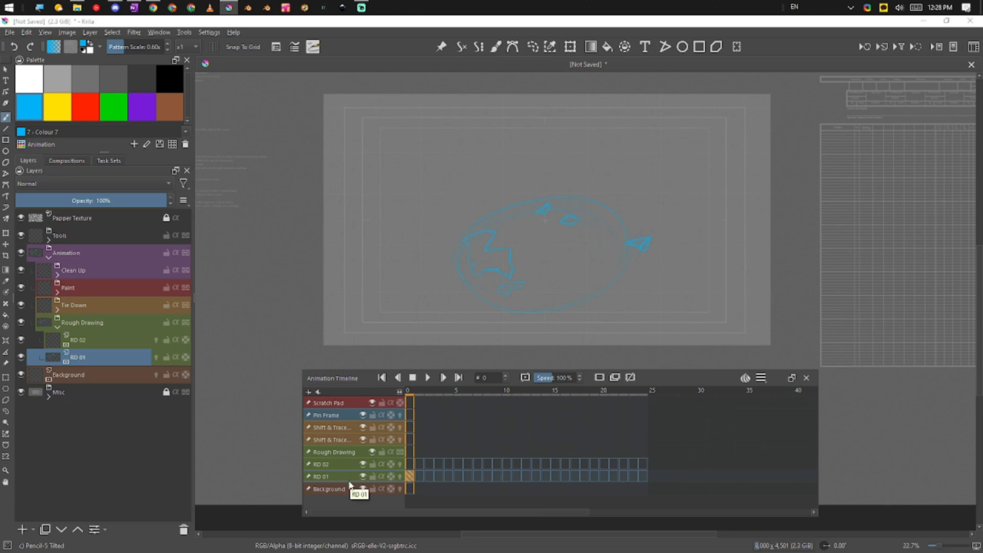
Step: Move the drawing at frame 0 of RD 01 onto frame 0 of the Pin Frame layer
mouse_move(410, 478)
mouse_down()
mouse_move(435, 406)
mouse_move(414, 421)
mouse_up()
click(411, 476)
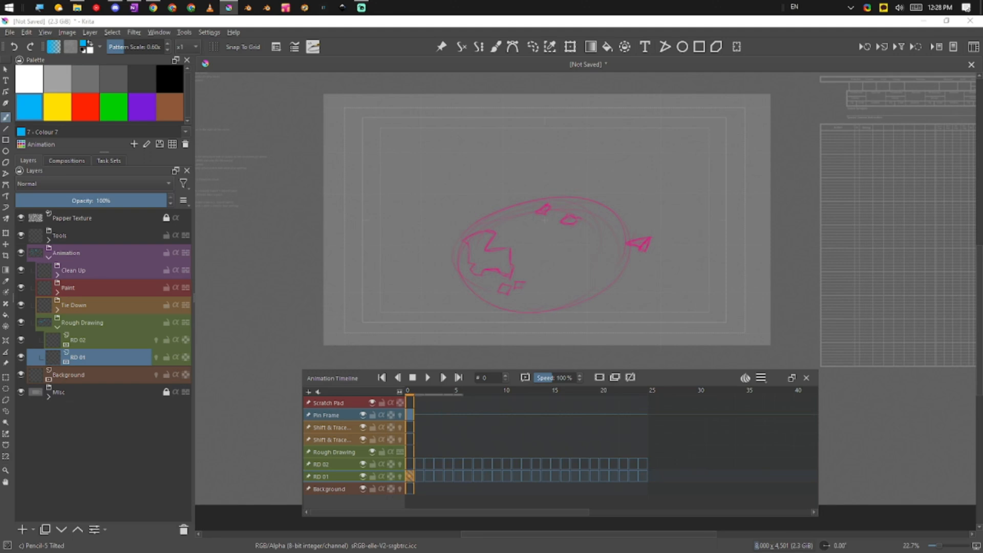
Step: Collapse the Animation group and expand Tools to examine the Pin Frame group's Clipping Mask and Pin Frame layers
click(49, 256)
click(49, 239)
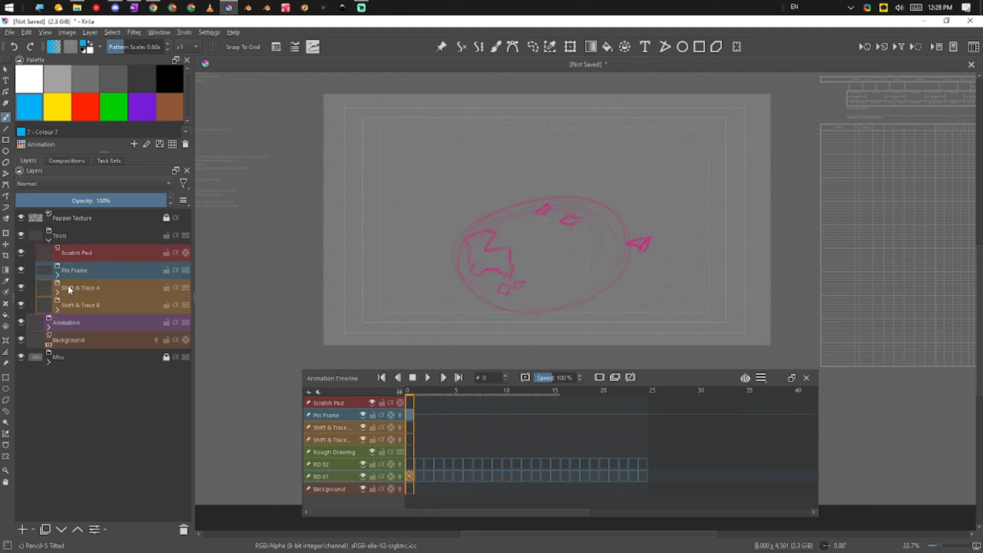
click(57, 275)
mouse_move(93, 287)
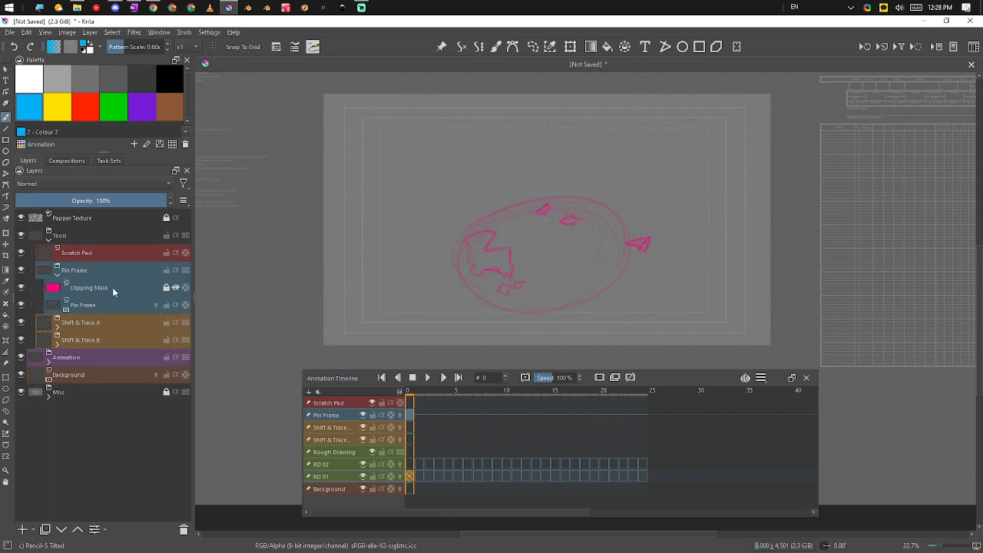
click(103, 305)
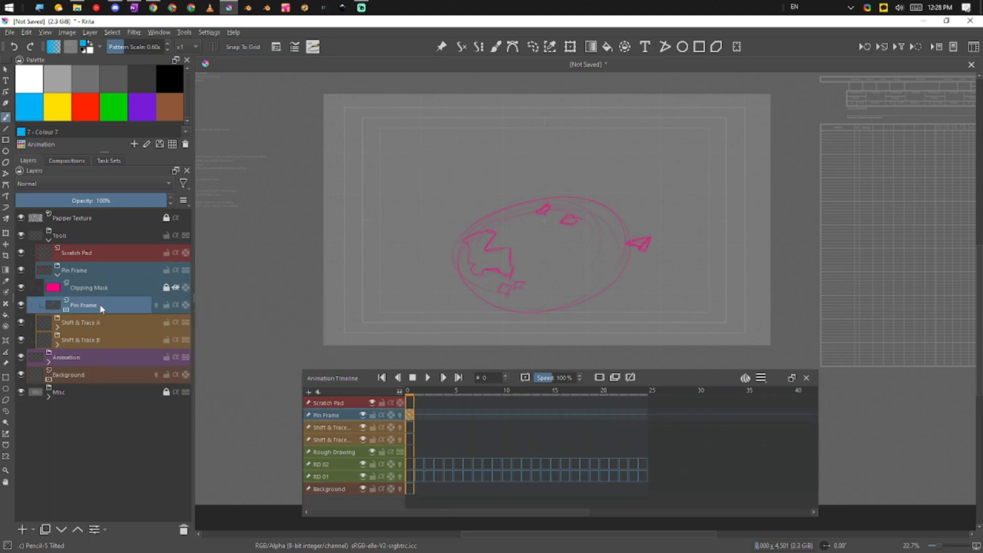
click(57, 275)
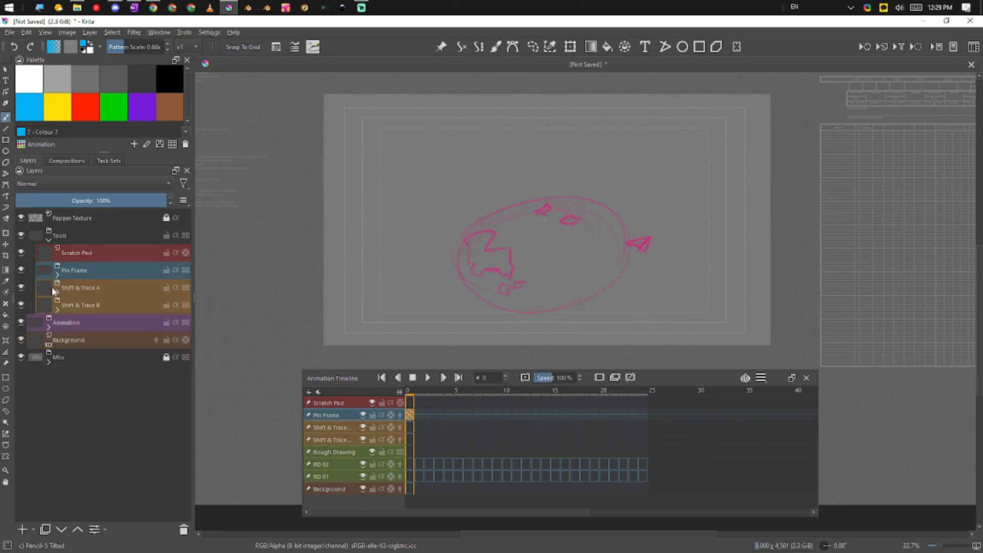
Step: Place the collapsed Tools group below the Background layer and shift the Animation Timeline docker up over the canvas
click(49, 239)
drag(113, 238, 122, 279)
click(485, 398)
drag(485, 398, 410, 398)
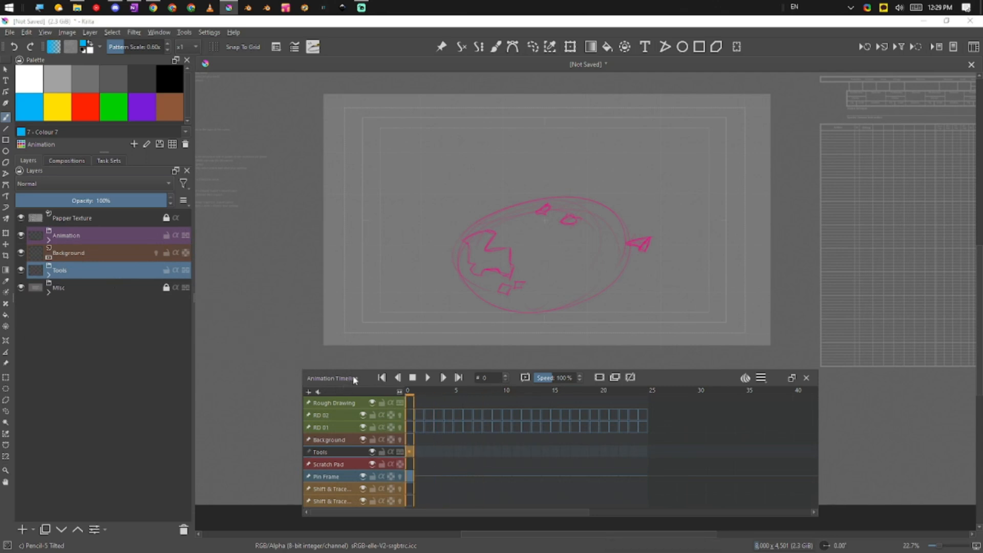
drag(353, 378, 366, 348)
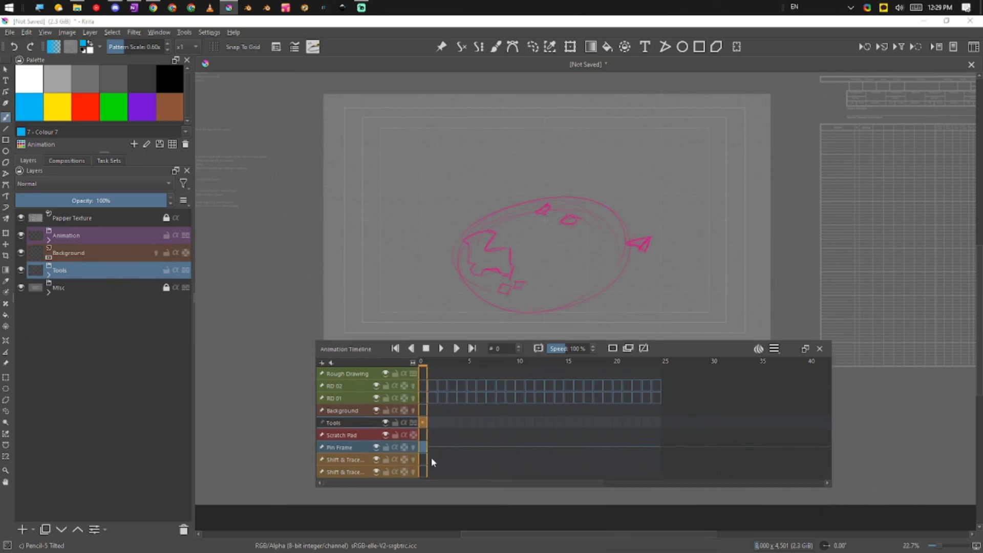
Step: Copy the Pin Frame drawing at frame 0 back to frame 0 of RD 01
click(353, 448)
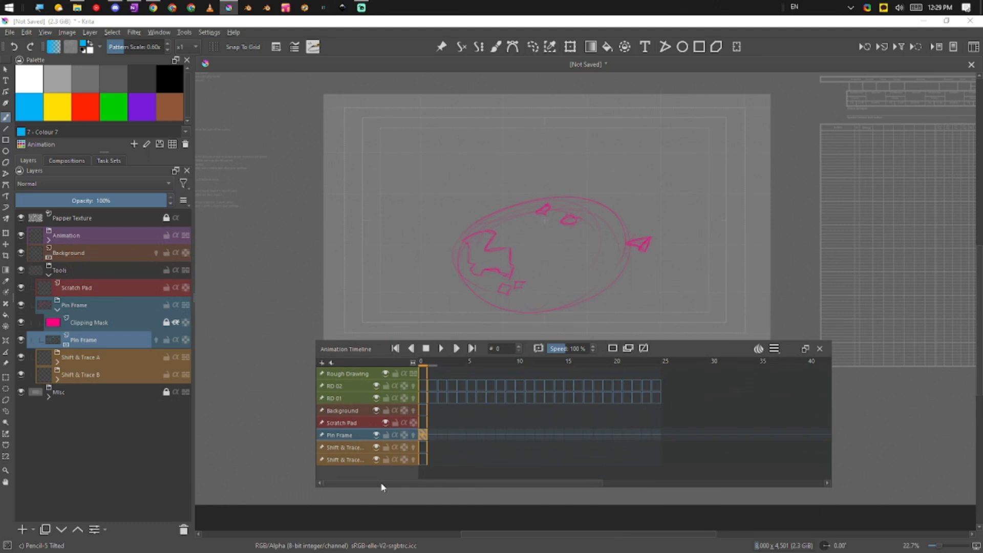
click(424, 398)
click(423, 436)
drag(423, 438, 423, 398)
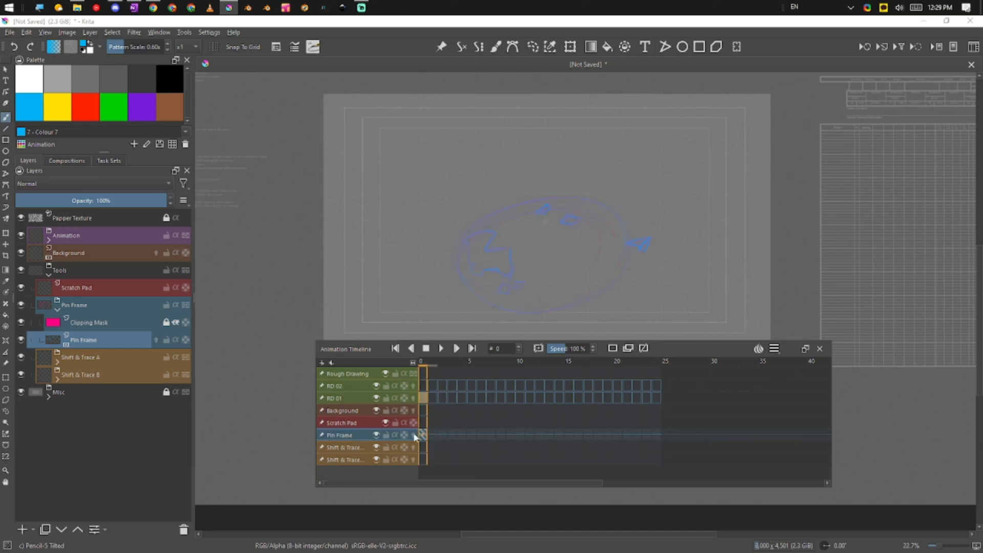
Step: Copy the Pin Frame keyframe from frame 0 to frame 1 on the same layer
click(431, 398)
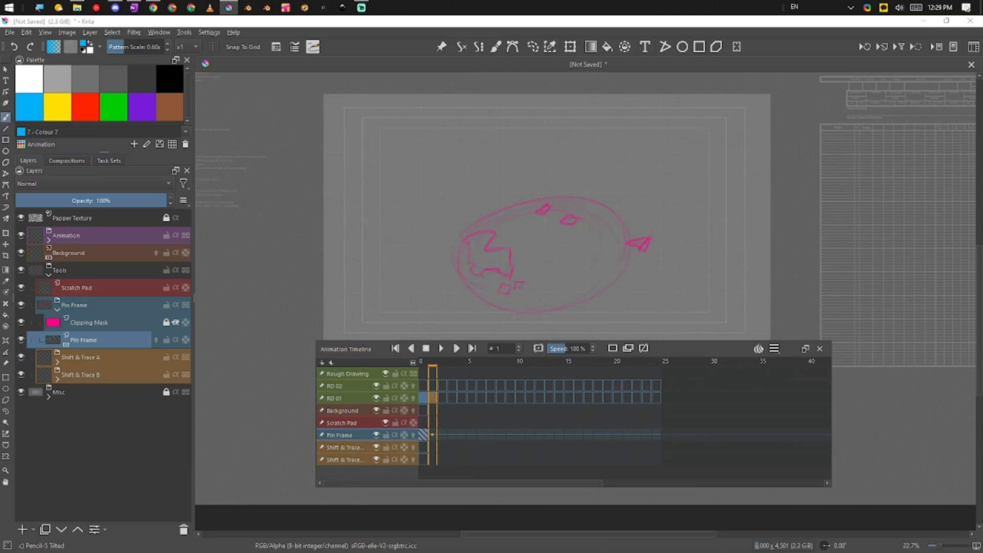
click(423, 438)
click(434, 398)
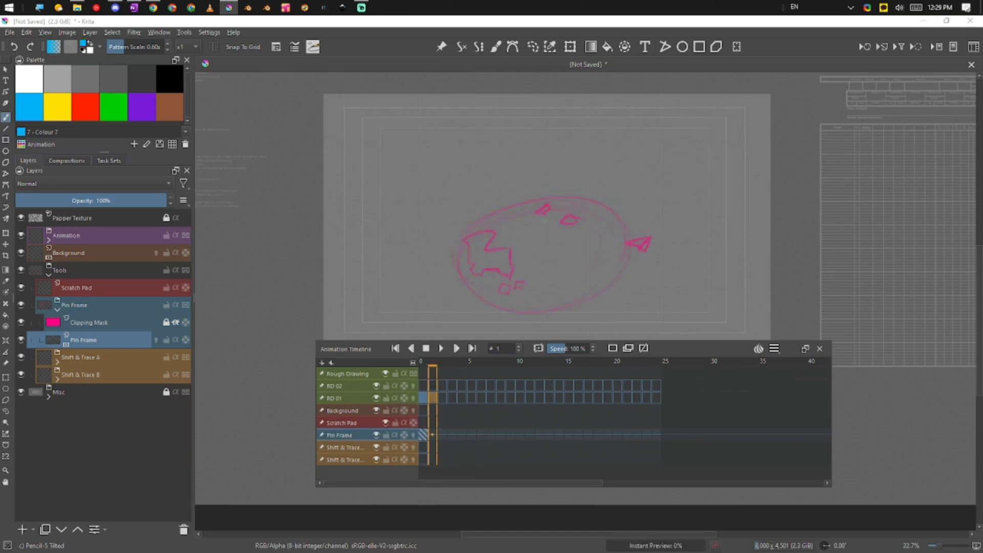
drag(423, 437, 434, 435)
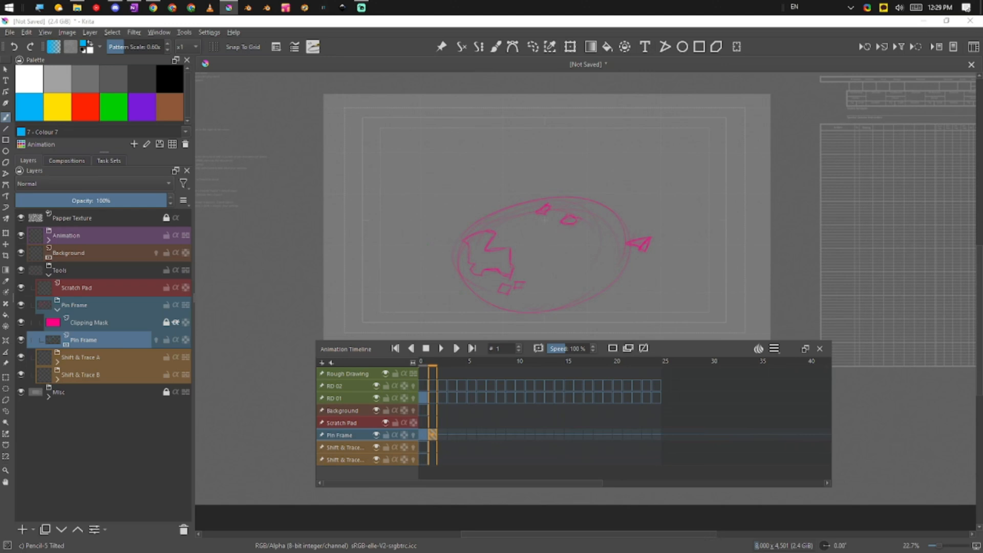
Step: At frame 1, sketch a blue ball outline on RD 01 and shift the Pin Frame drawing slightly left and down
click(432, 399)
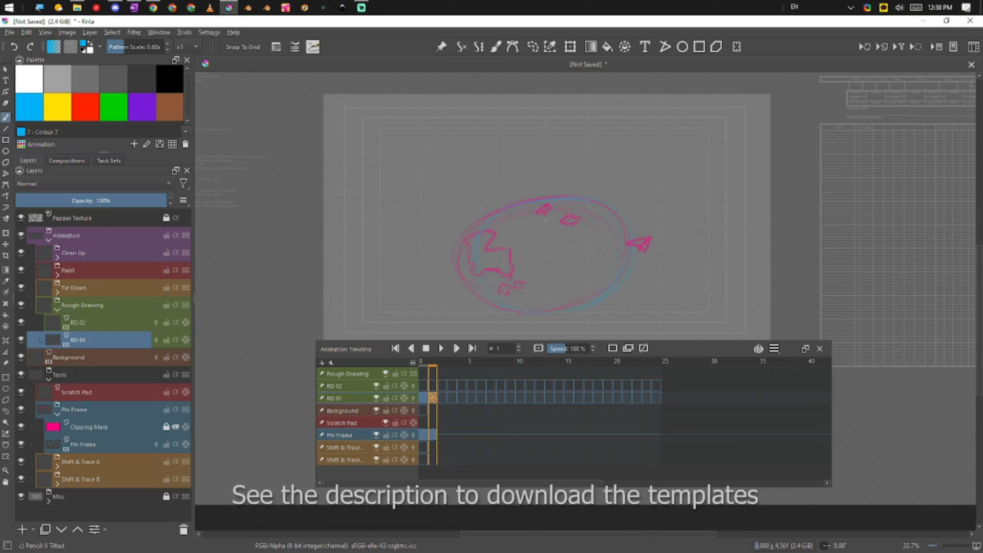
click(433, 435)
key(t)
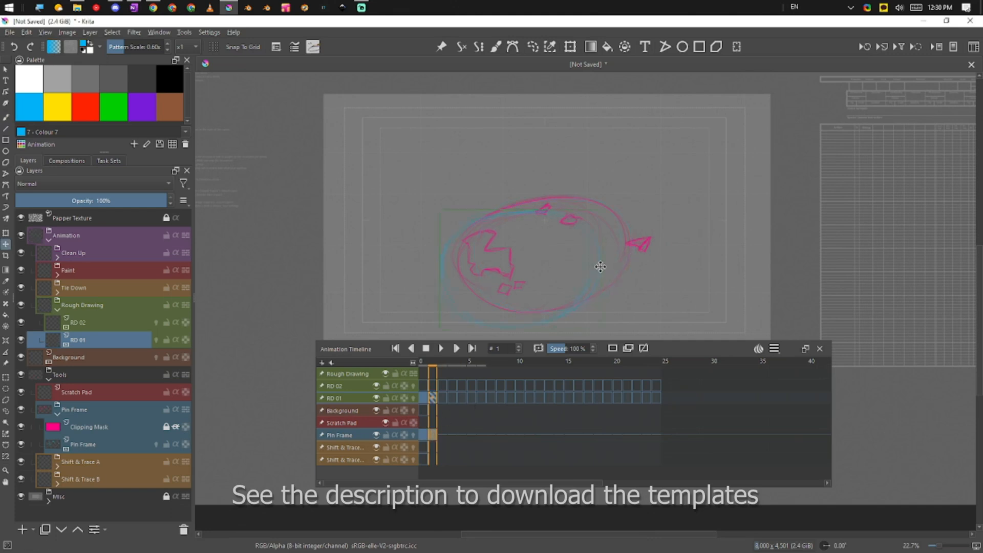
click(373, 435)
mouse_move(628, 255)
mouse_down()
mouse_move(575, 272)
mouse_move(596, 269)
mouse_up()
key(ctrl+t)
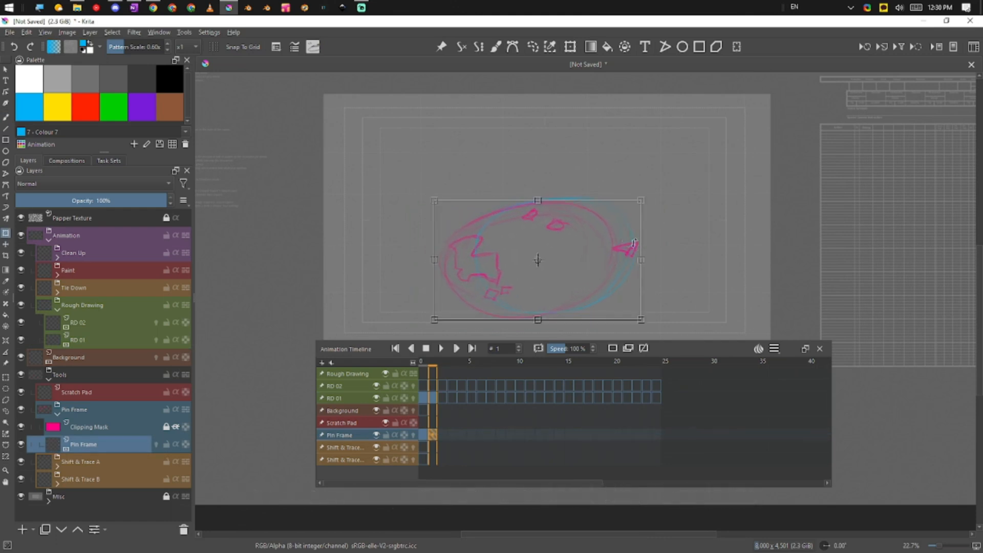
key(b)
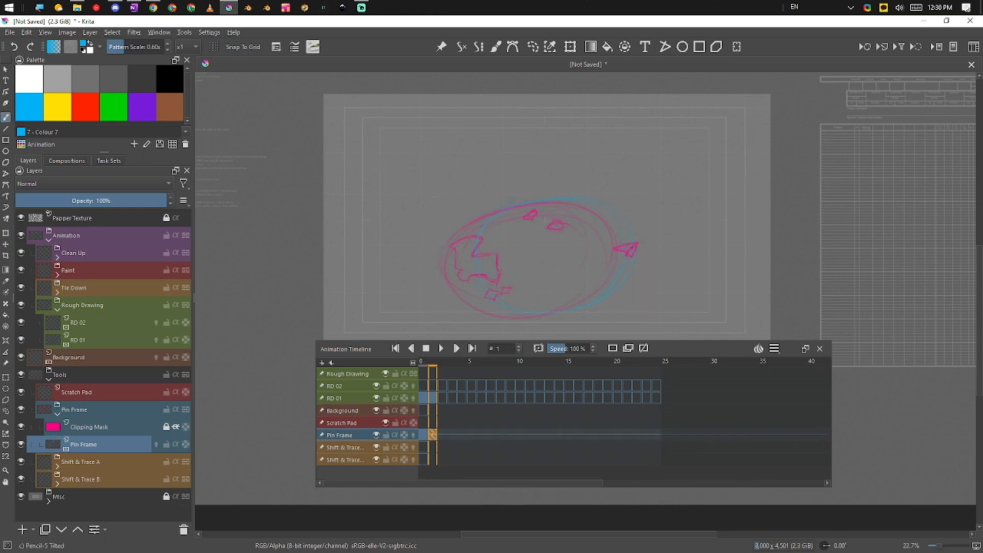
Step: Rotate the Pin Frame drawing at frame 1 slightly clockwise and apply the transform
click(367, 436)
key(t)
key(ctrl+t)
drag(651, 316, 637, 331)
key(Return)
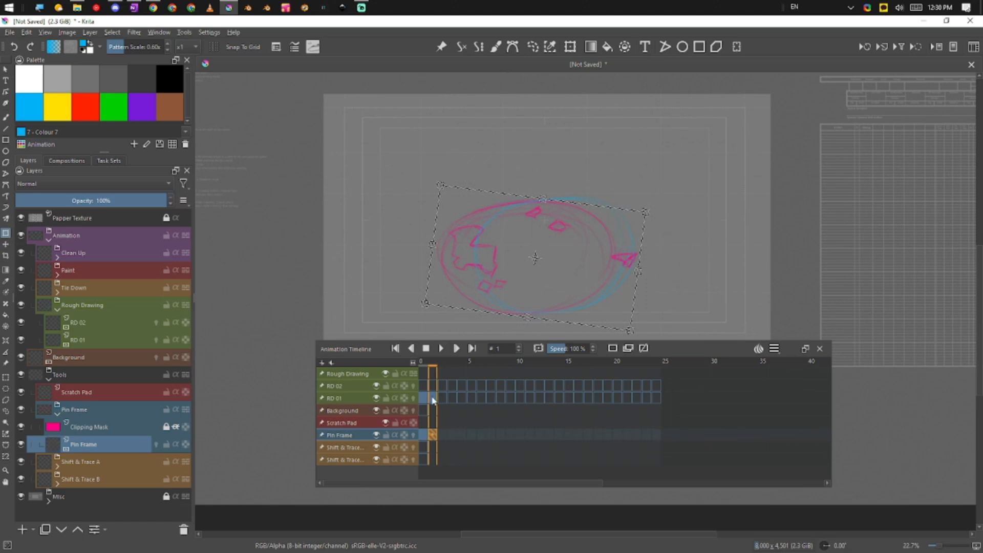
Step: Compare the RD 01 and Pin Frame drawings at frames 0 and 1
click(433, 397)
key(b)
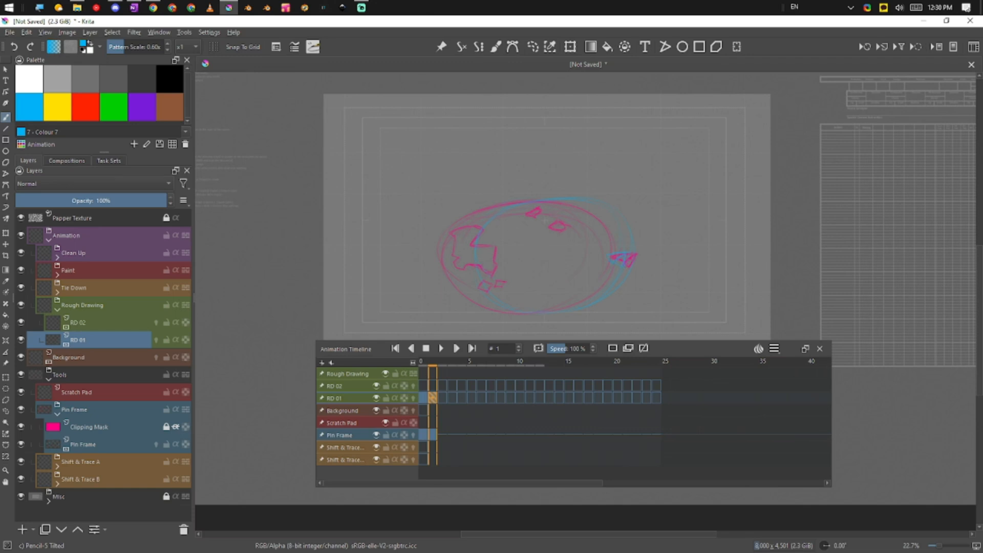
click(339, 435)
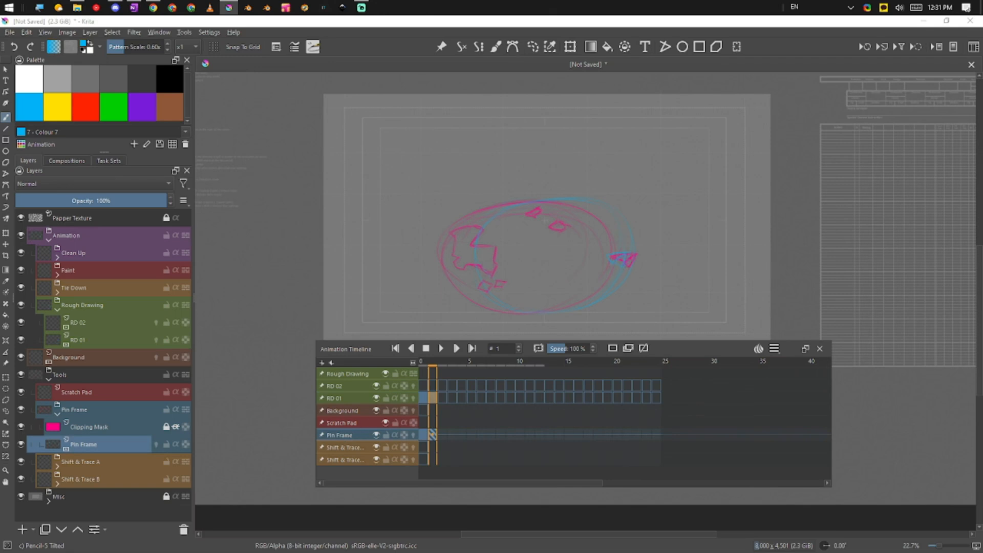
click(427, 362)
mouse_move(426, 361)
mouse_down()
mouse_move(441, 361)
mouse_move(419, 363)
mouse_up()
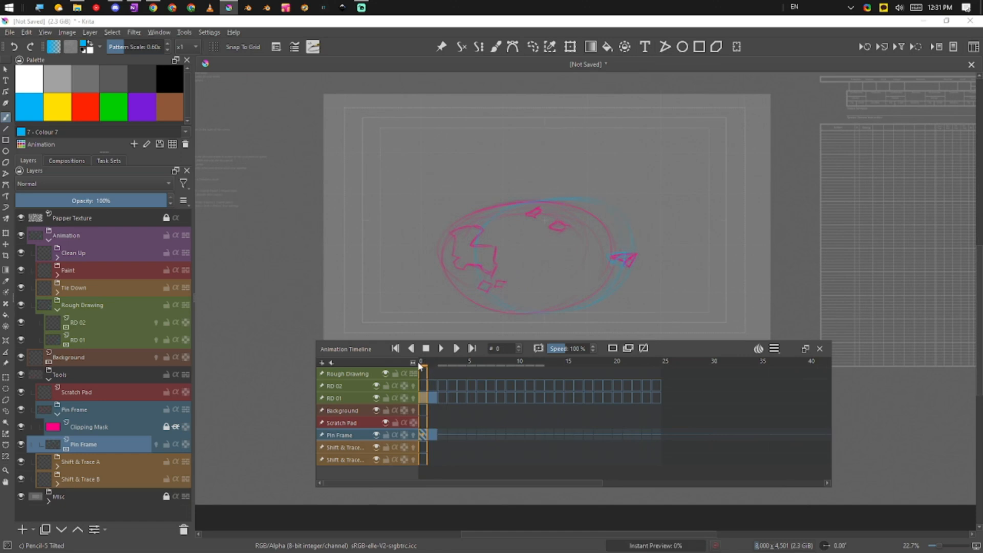
click(432, 362)
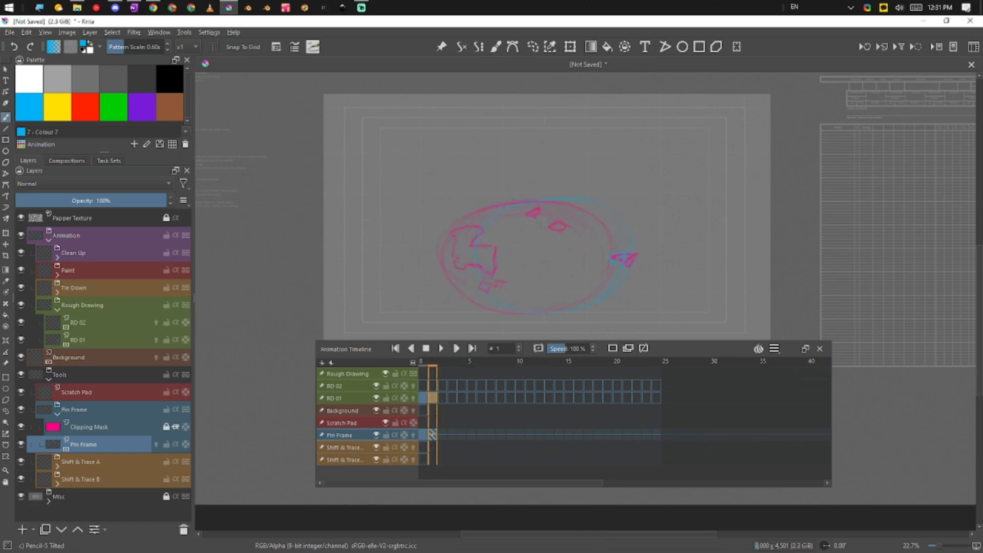
Step: Draw the ball's surface details on frame 1 of RD 01 using the pinned drawing as reference, and check without it
click(363, 400)
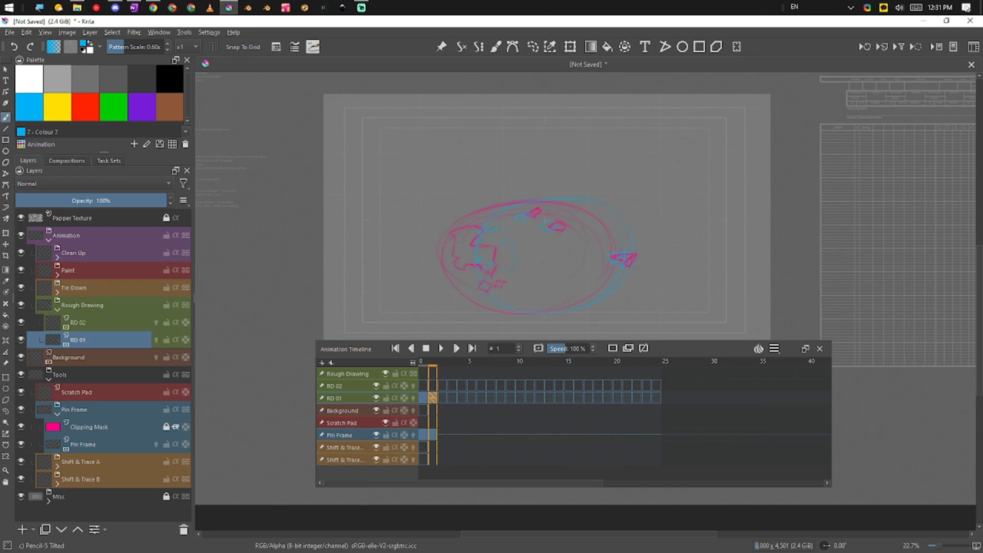
click(376, 435)
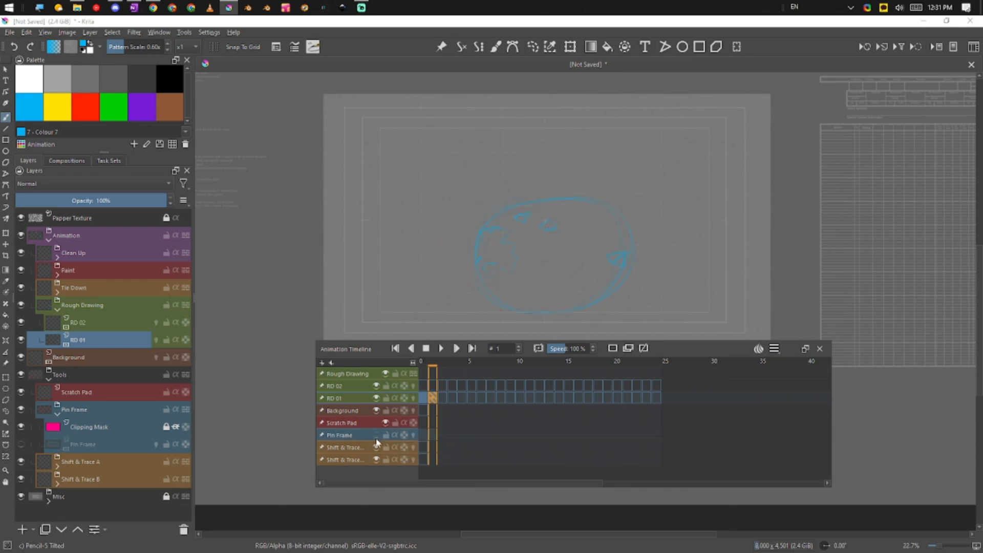
drag(432, 363, 451, 374)
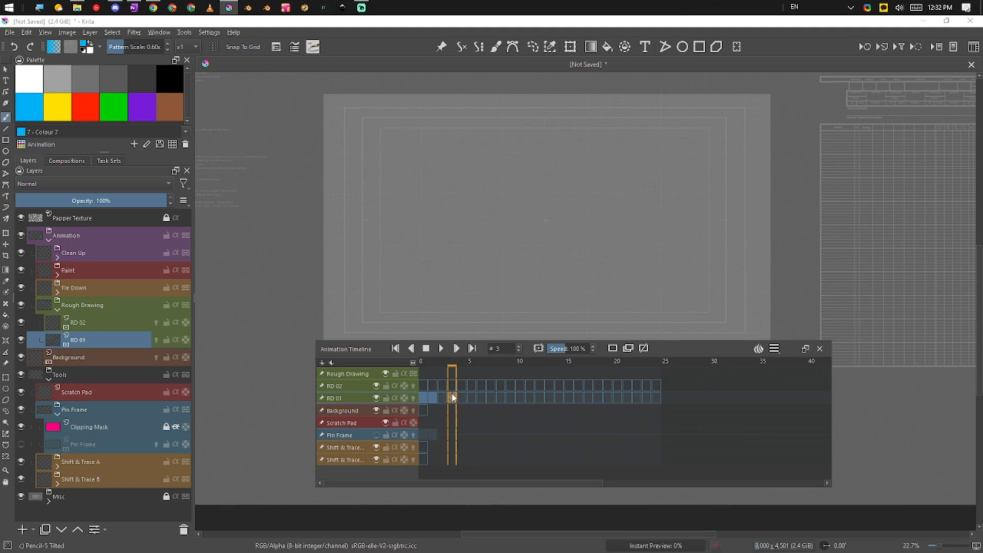
Step: Turn on onion skins for RD 01 and hide the Pin Frame layer, ending at frame 2
click(442, 398)
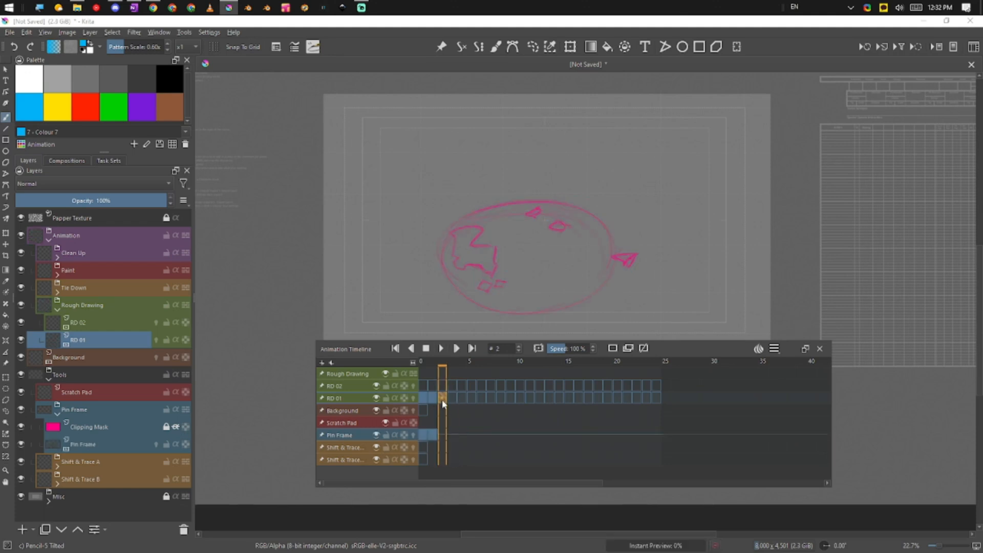
click(414, 398)
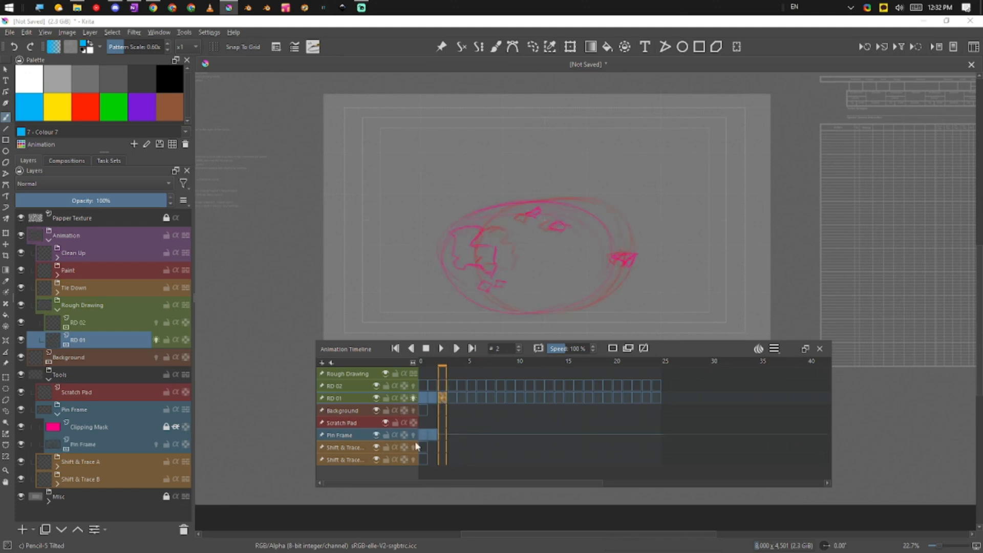
click(333, 436)
click(432, 435)
click(376, 436)
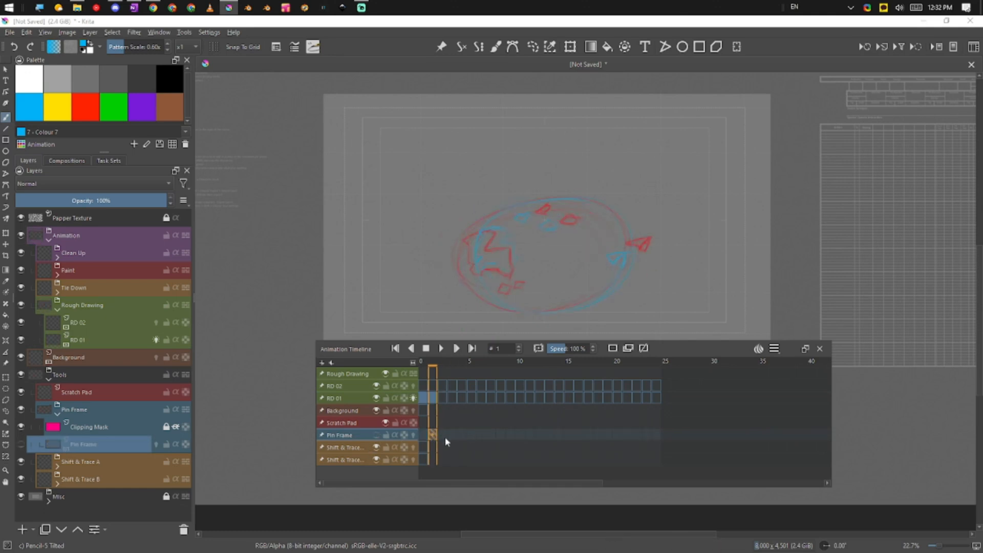
click(413, 398)
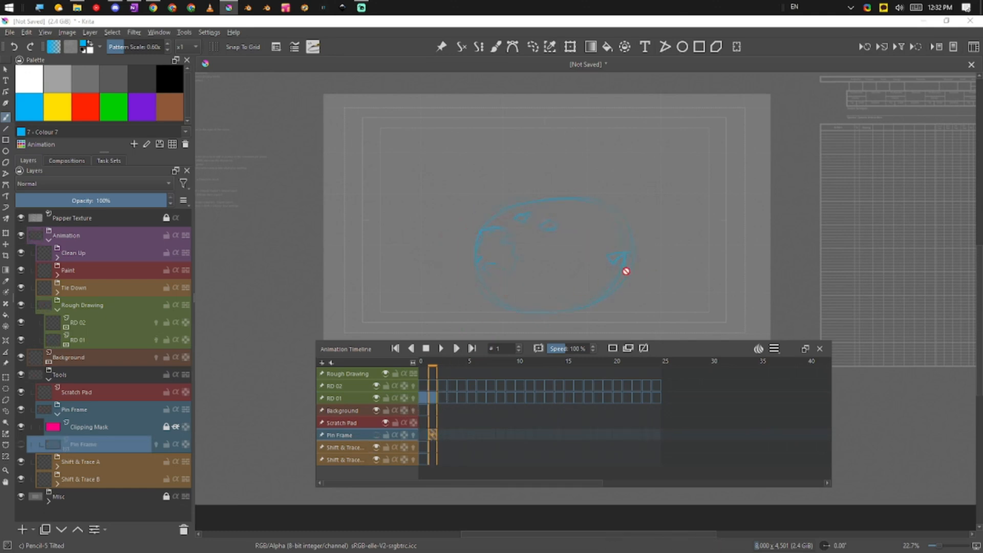
key(period)
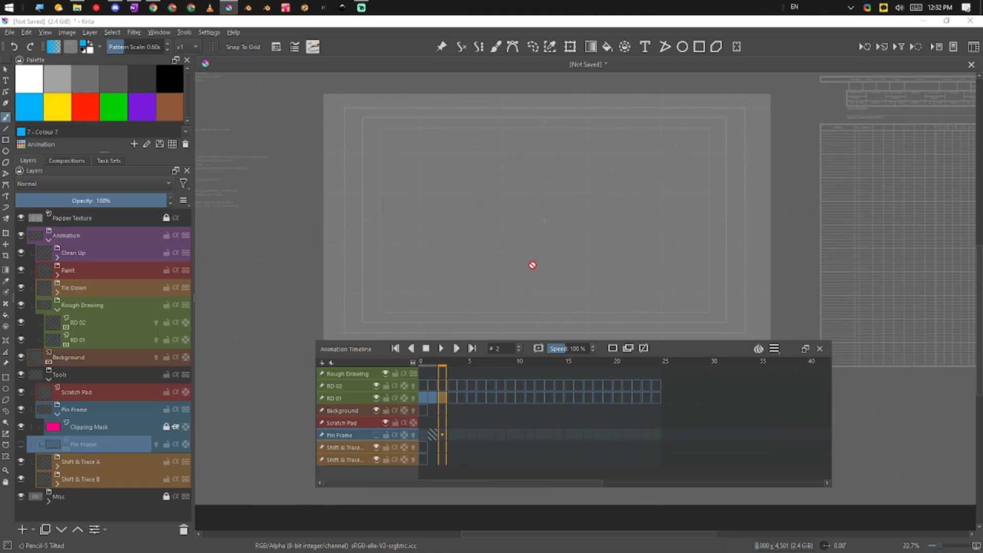
click(413, 398)
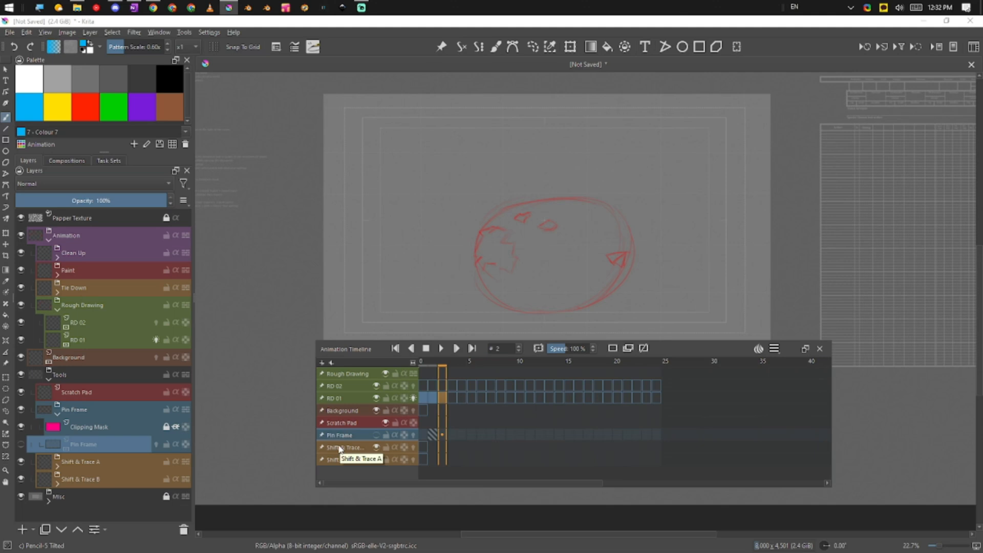
Step: Draw the ball outline with a small triangle inside it on frame 2 of RD 01, guided by the onion skin
click(432, 361)
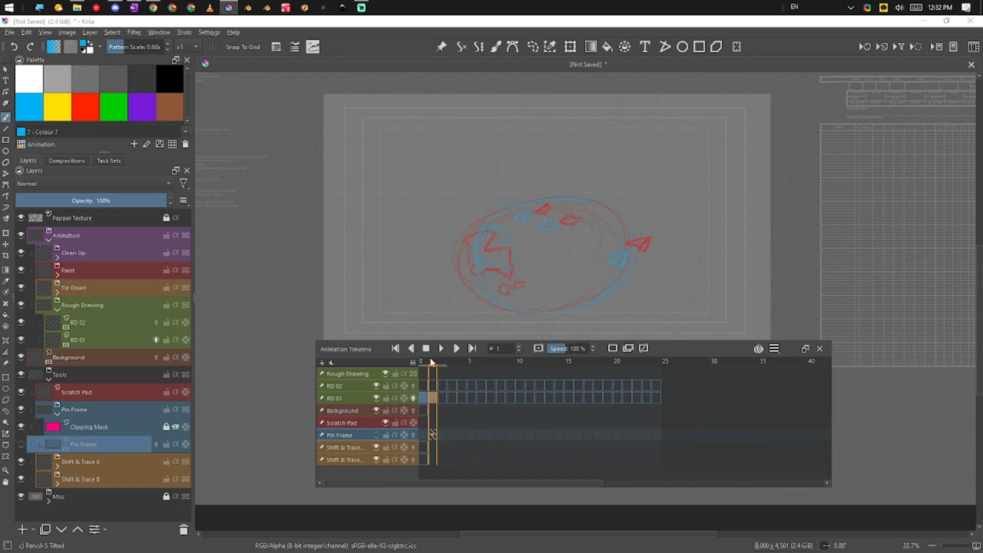
click(443, 363)
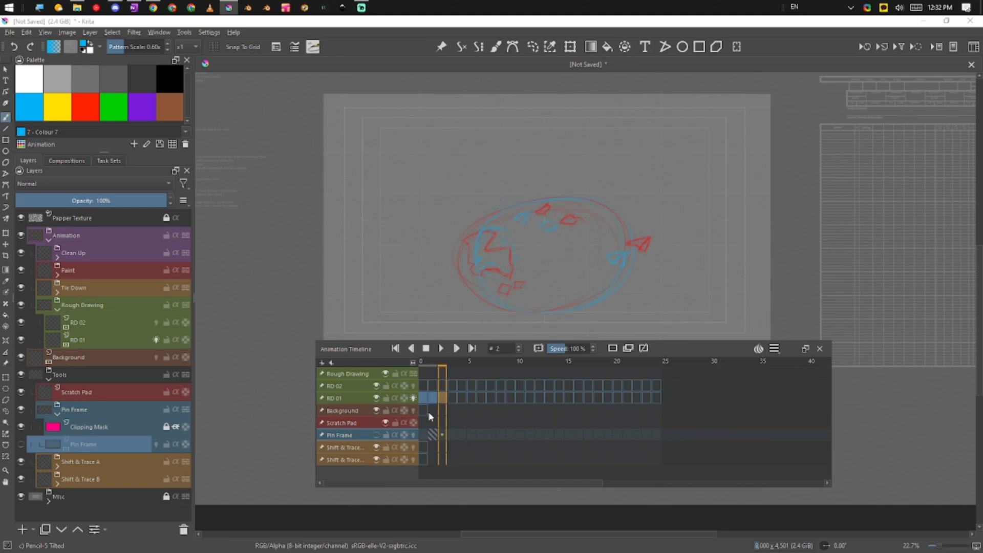
click(355, 401)
drag(499, 209, 464, 260)
key(ctrl+z)
mouse_move(499, 213)
mouse_down()
mouse_move(496, 288)
mouse_move(616, 277)
mouse_up()
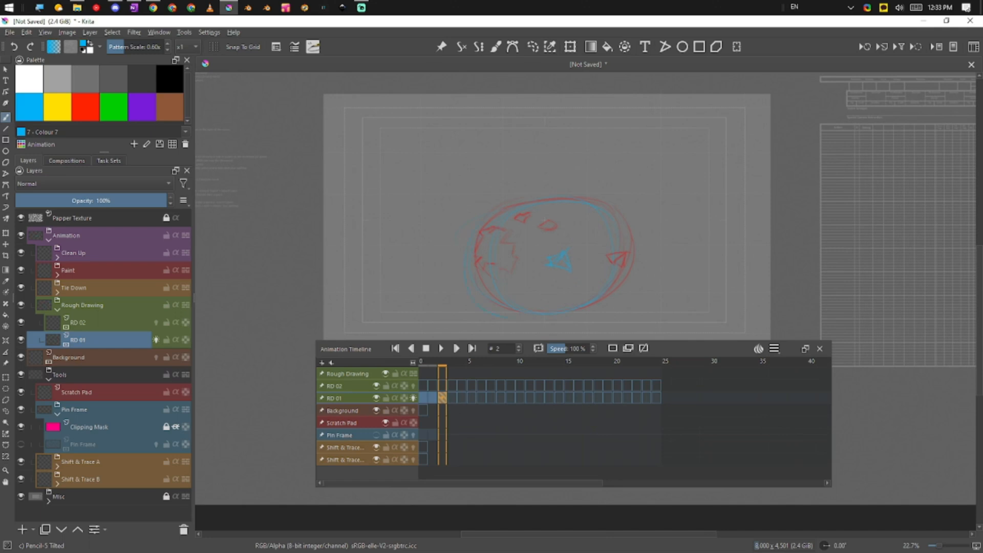
Step: Sketch the ball outline on frame 3 of RD 01 and show the Pin Frame layer
key(period)
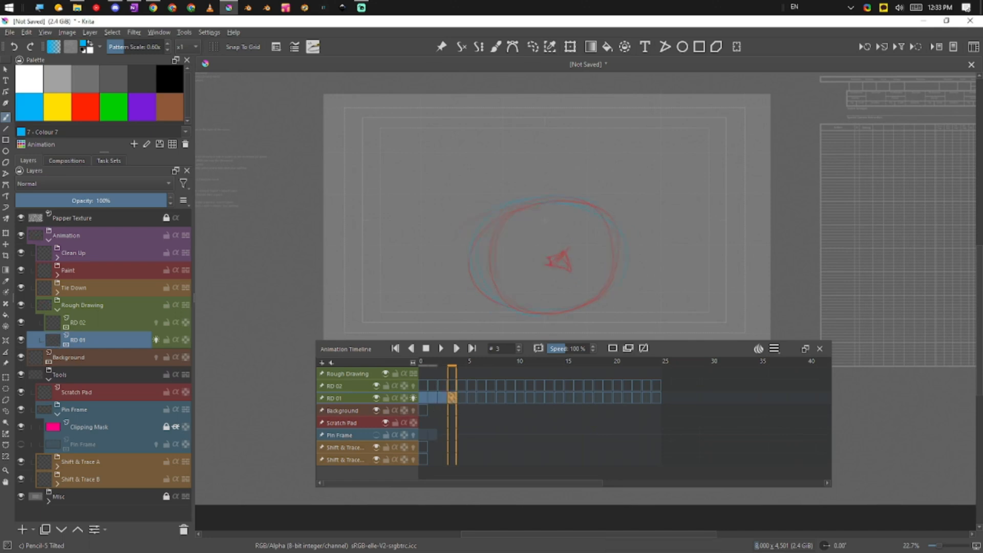
click(377, 436)
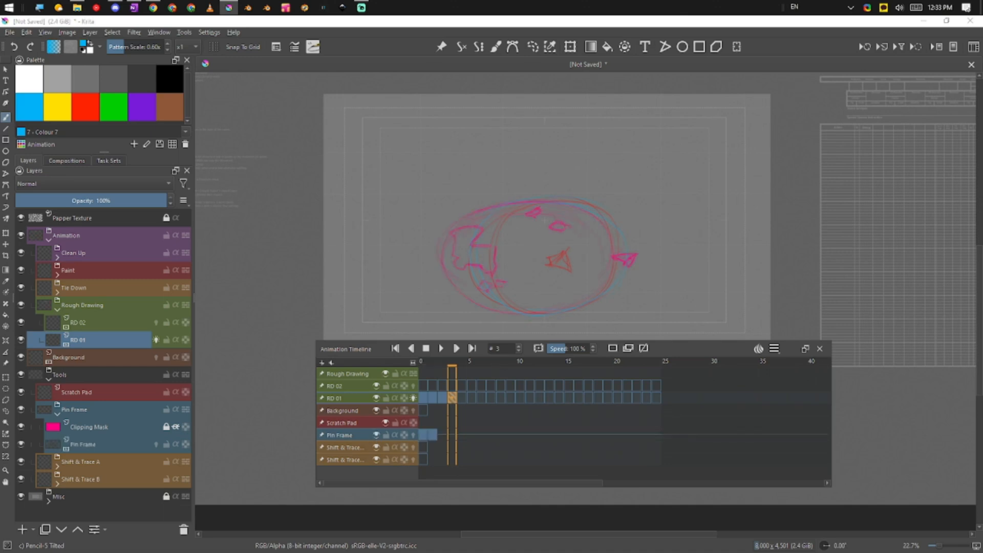
Step: Copy the Pin Frame layer's frame 1 drawing to frame 4
key(period)
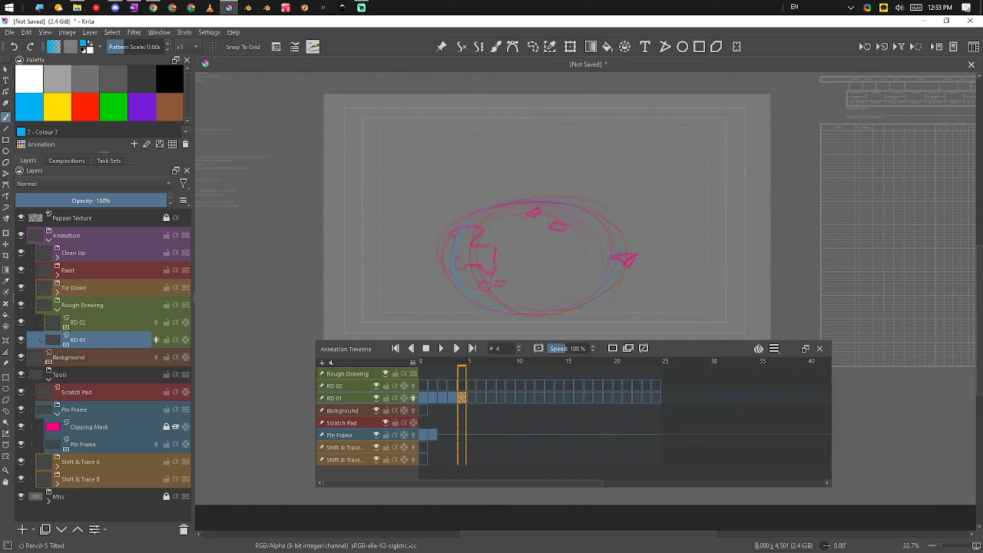
click(433, 435)
click(462, 435)
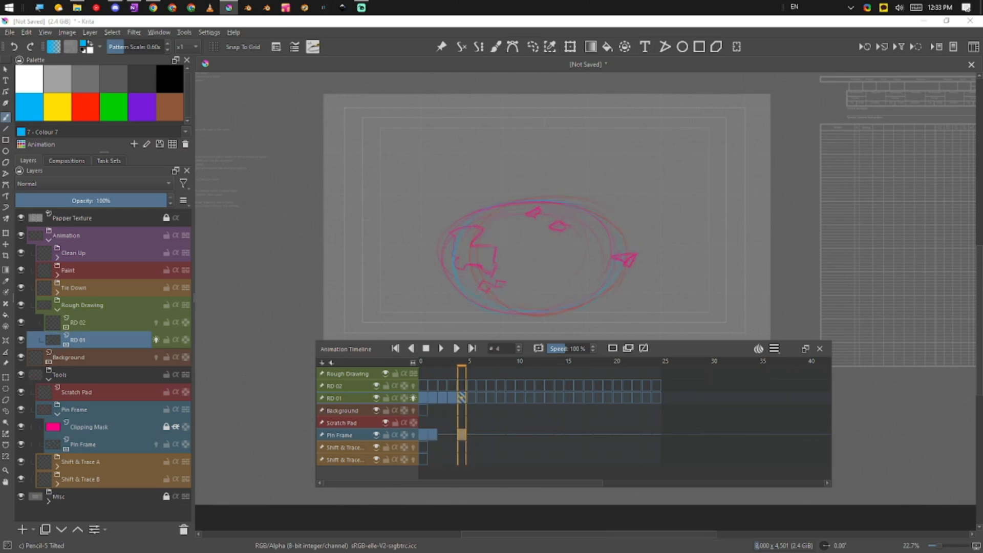
Step: Mirror the pinned reference drawing horizontally on frame 4 of the Pin Frame layer and return to the brush
click(351, 448)
click(355, 439)
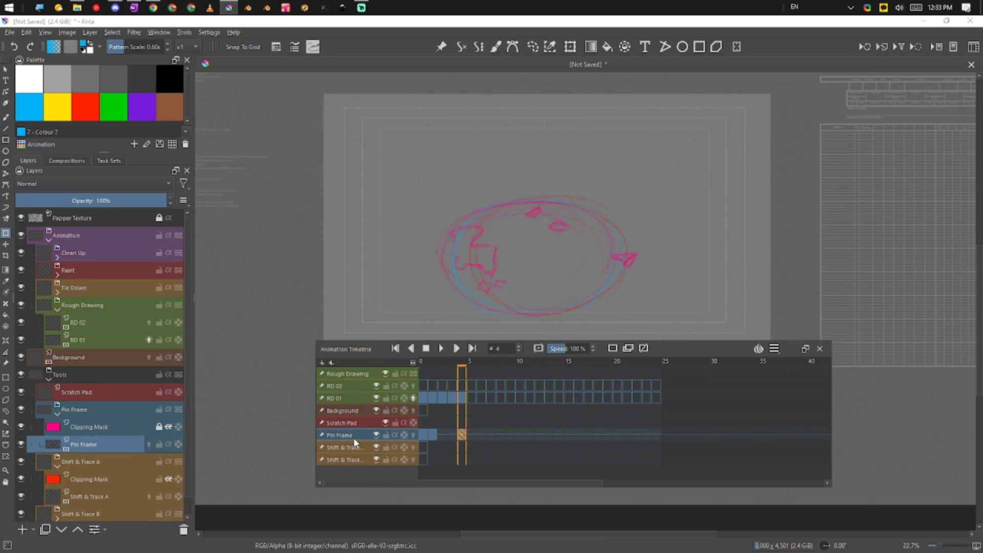
key(ctrl+t)
right_click(590, 267)
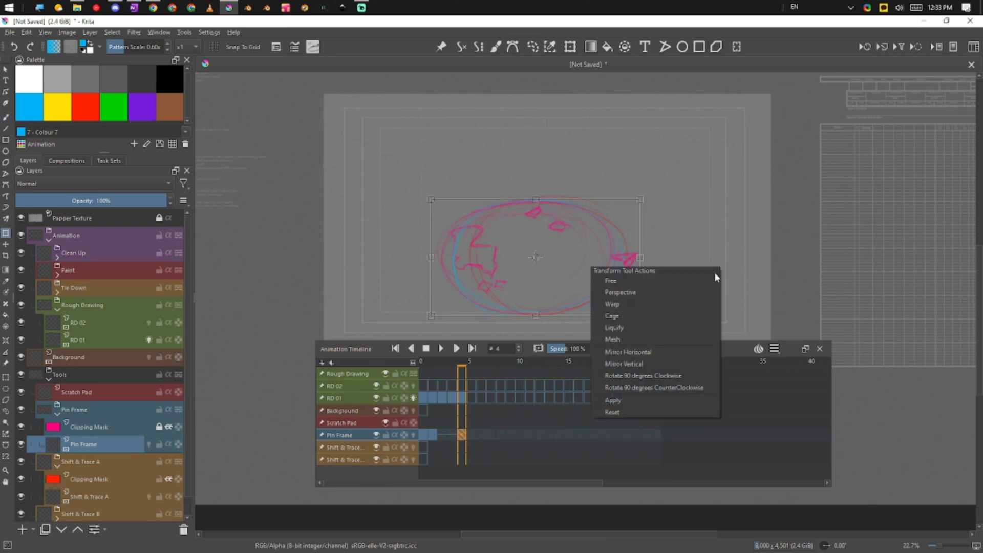
click(672, 352)
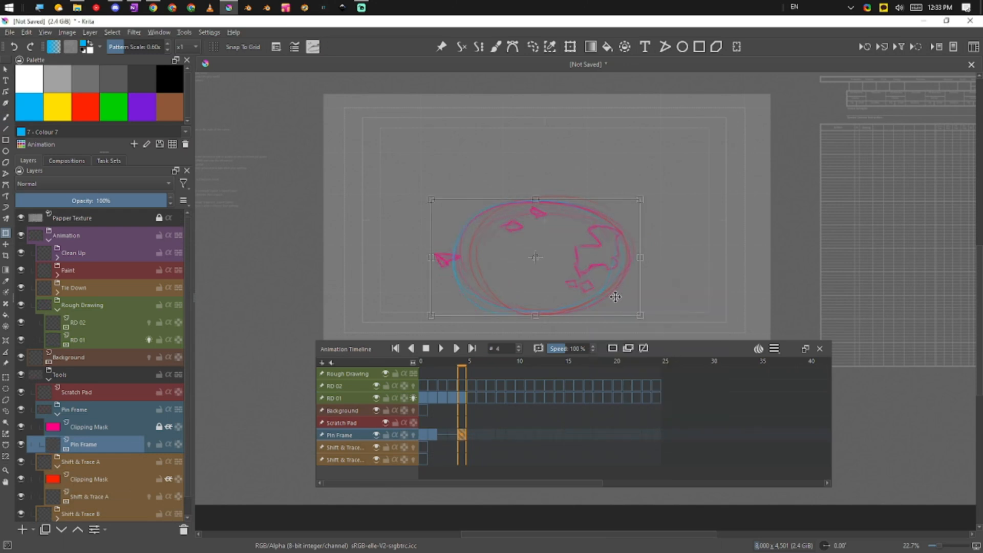
key(b)
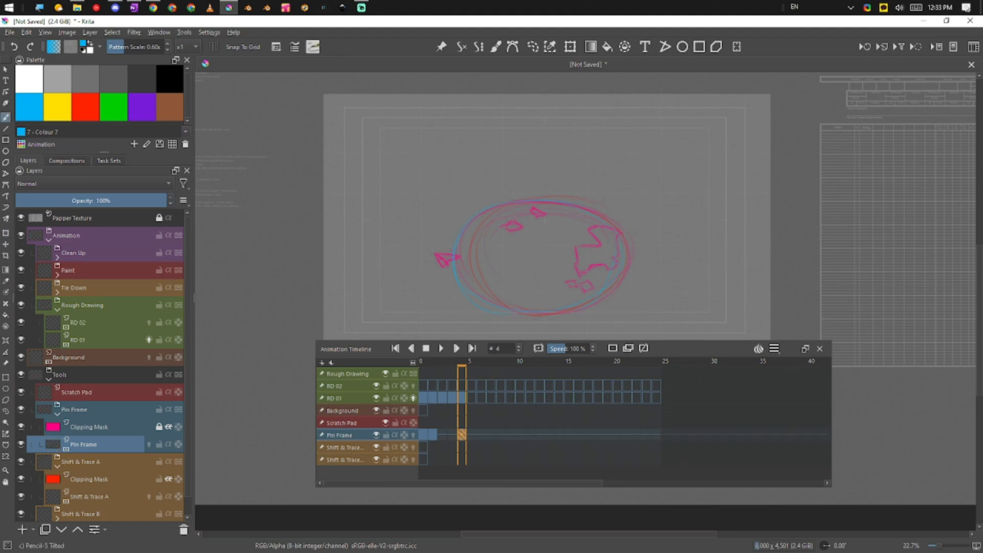
Step: Insert a blank keyframe at frame 4 of RD 01, shifting the existing ball drawing to frame 5
click(462, 398)
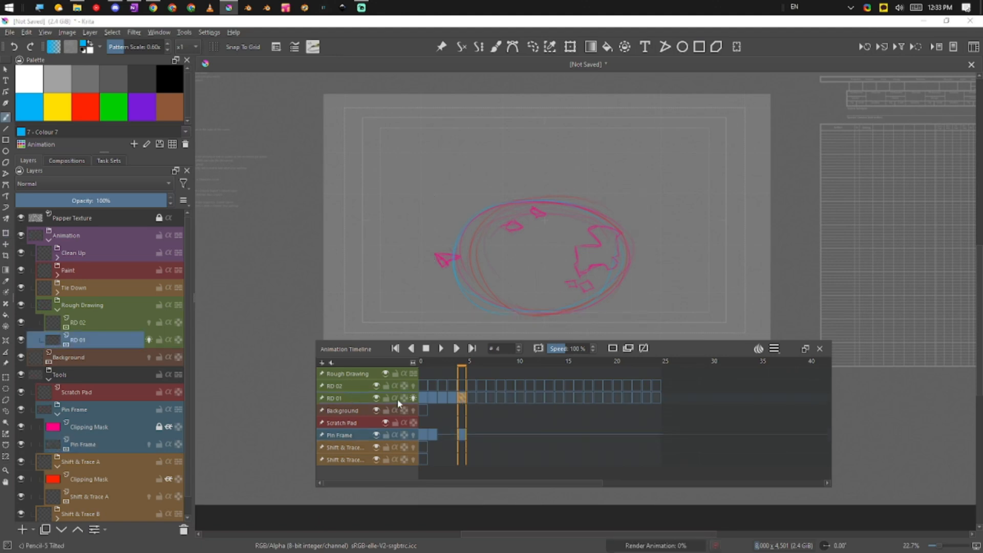
click(453, 398)
key(Insert)
click(453, 399)
click(461, 400)
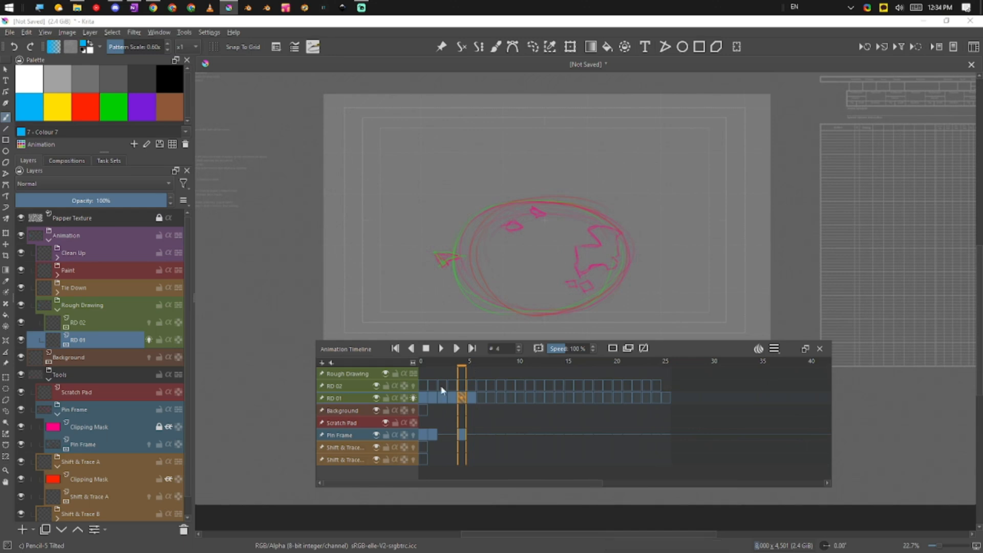
Step: Hide the Pin Frame layer and draw the in-between ball outline with a small triangle near its left edge on frame 4 of RD 01
click(376, 435)
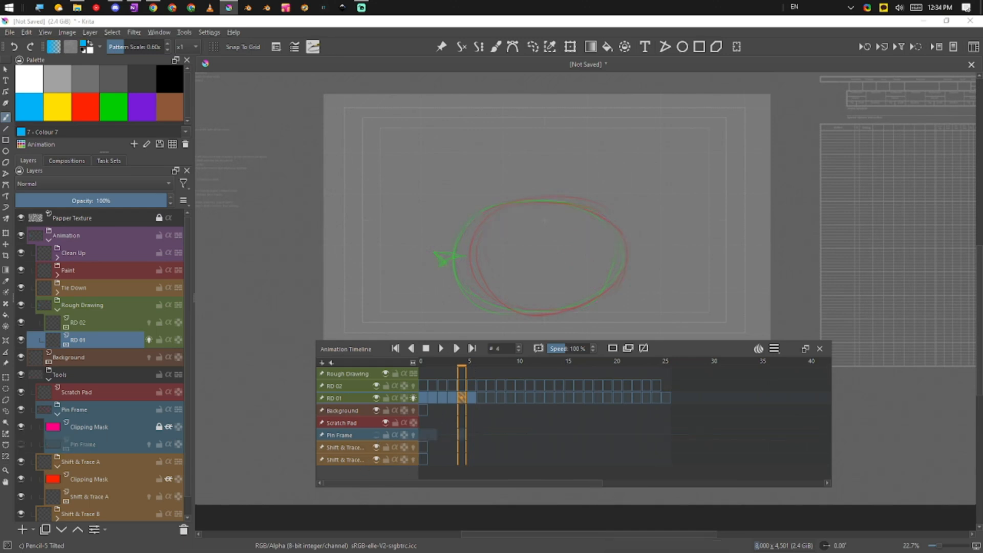
drag(470, 286, 555, 318)
drag(611, 231, 573, 308)
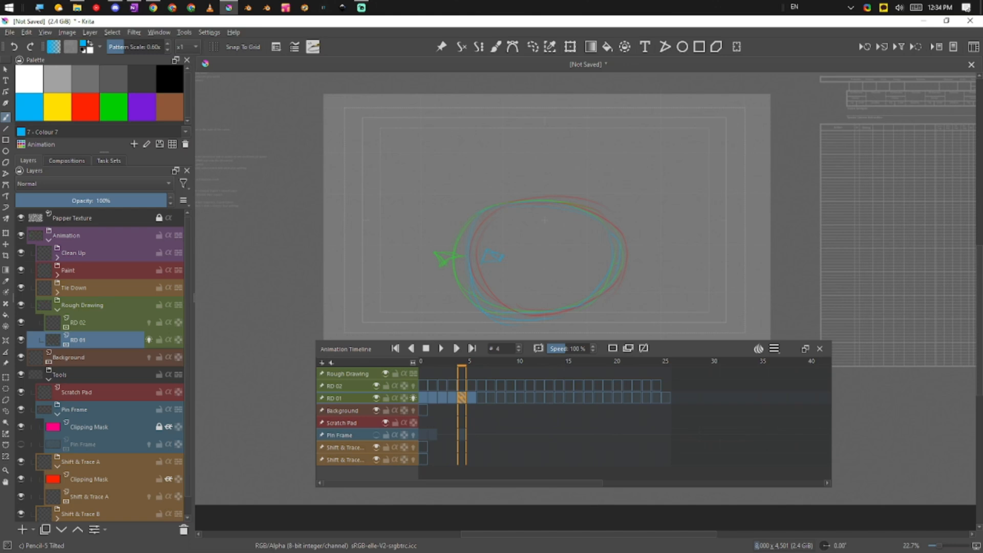
Step: Turn off onion skins for RD 01, insert a hold frame after each of frames 0 to 5, and scrub through to check
click(422, 399)
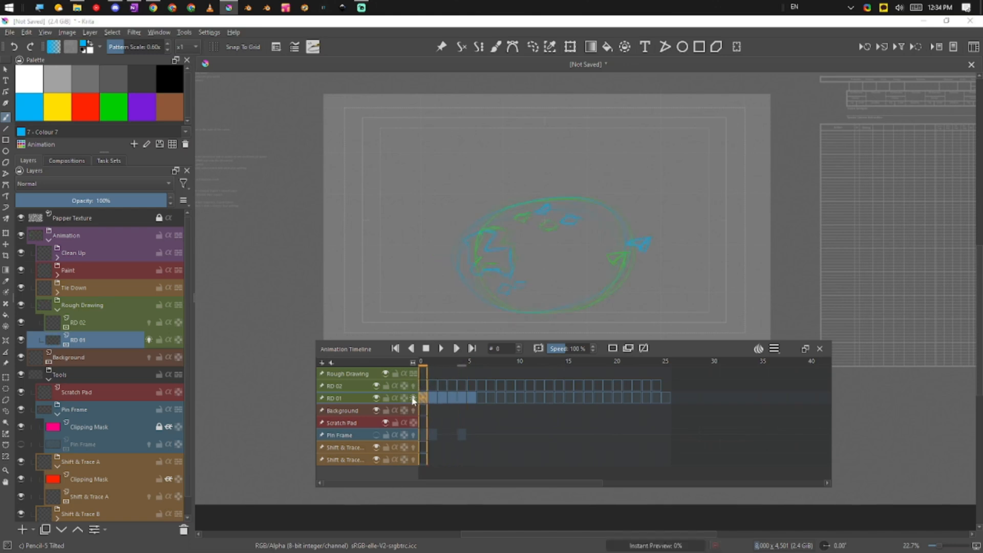
mouse_move(422, 364)
mouse_down()
mouse_move(465, 367)
mouse_move(422, 364)
mouse_up()
click(470, 400)
click(469, 400)
shift+click(422, 399)
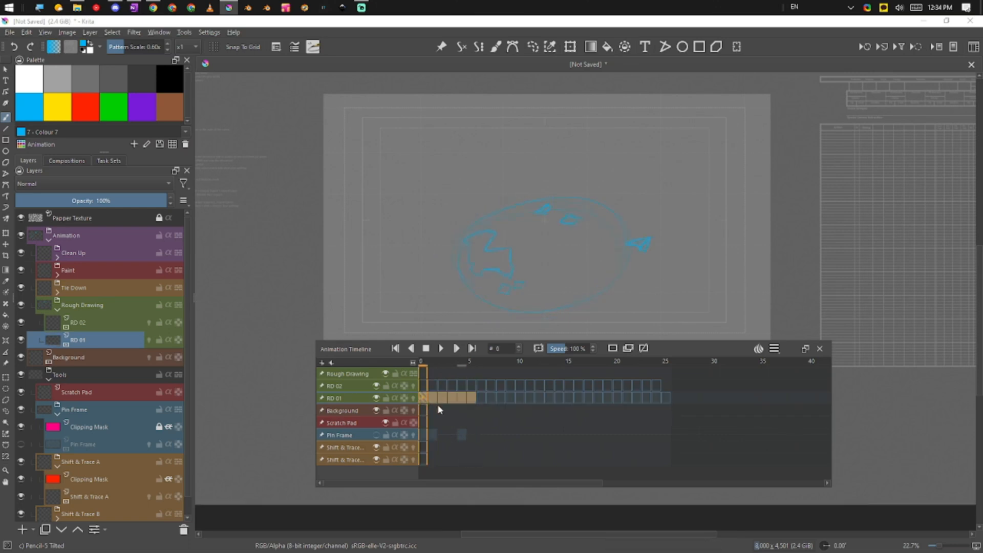
key(plus)
mouse_move(481, 369)
mouse_down()
mouse_move(432, 367)
mouse_move(491, 367)
mouse_up()
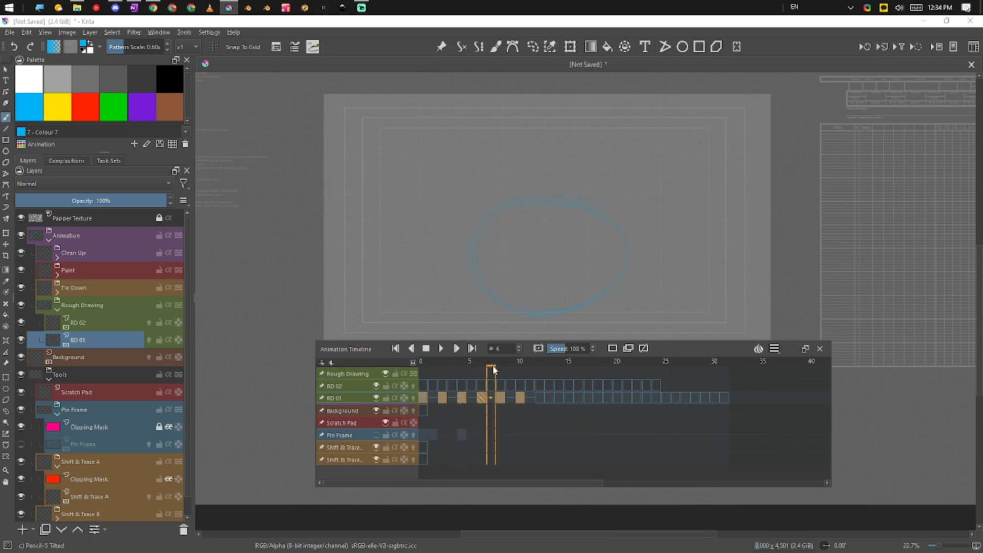
Step: Try adding a small triangle inside the ball around frames 6 and 7 of RD 01 with onion skins on
click(413, 398)
drag(494, 259, 512, 254)
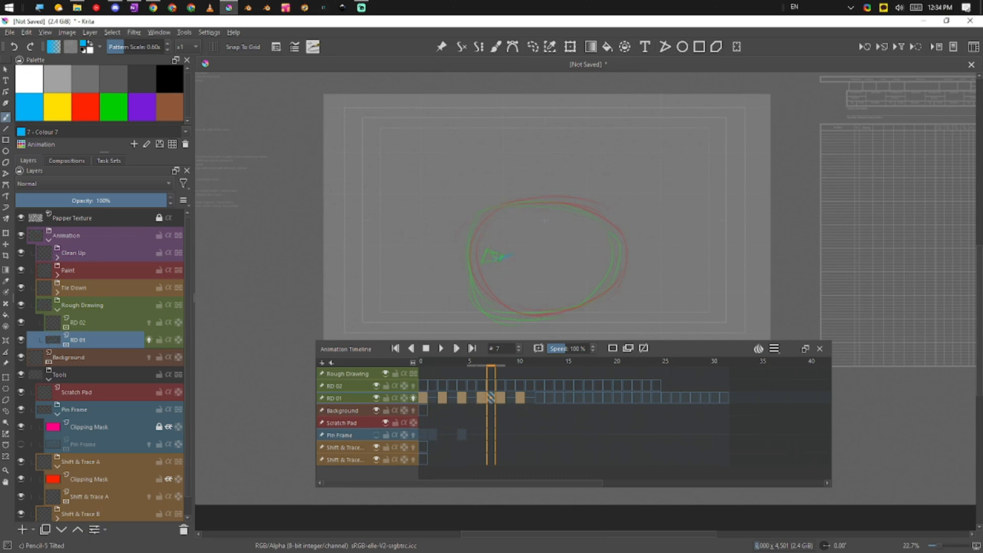
key(ctrl+z)
key(ctrl+shift+z)
click(484, 359)
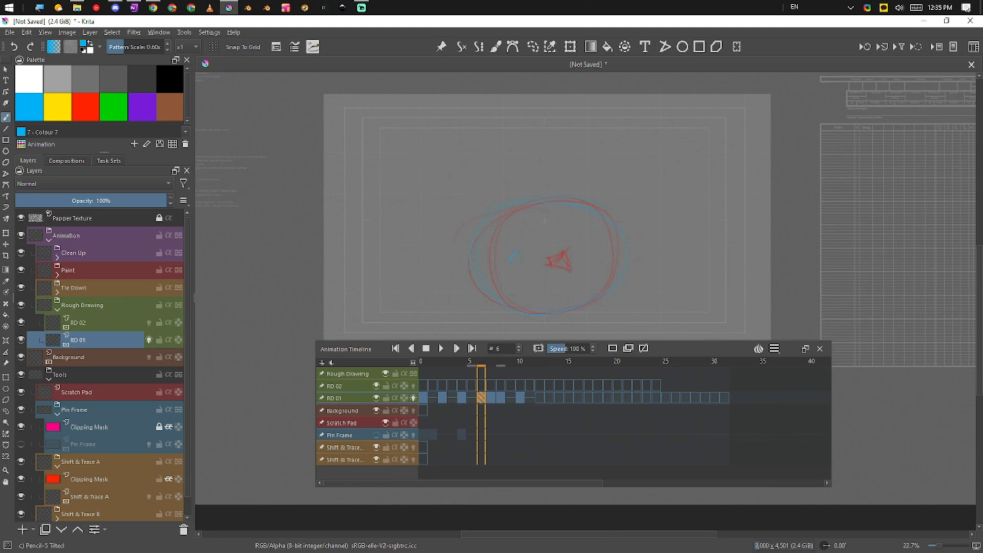
Step: Remove frames 6 and 7 from RD 01 and pull the following drawings back to close the gap
click(491, 398)
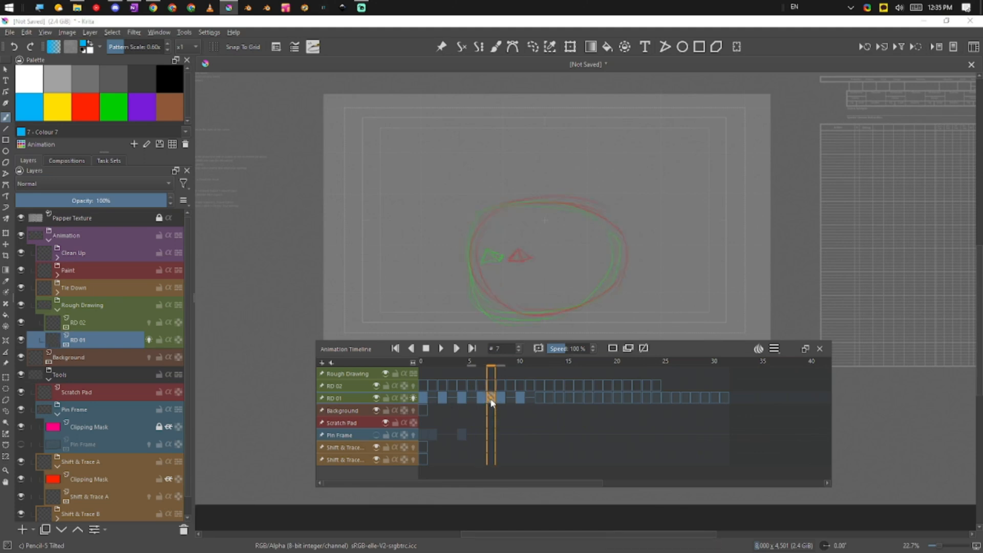
click(482, 398)
key(Delete)
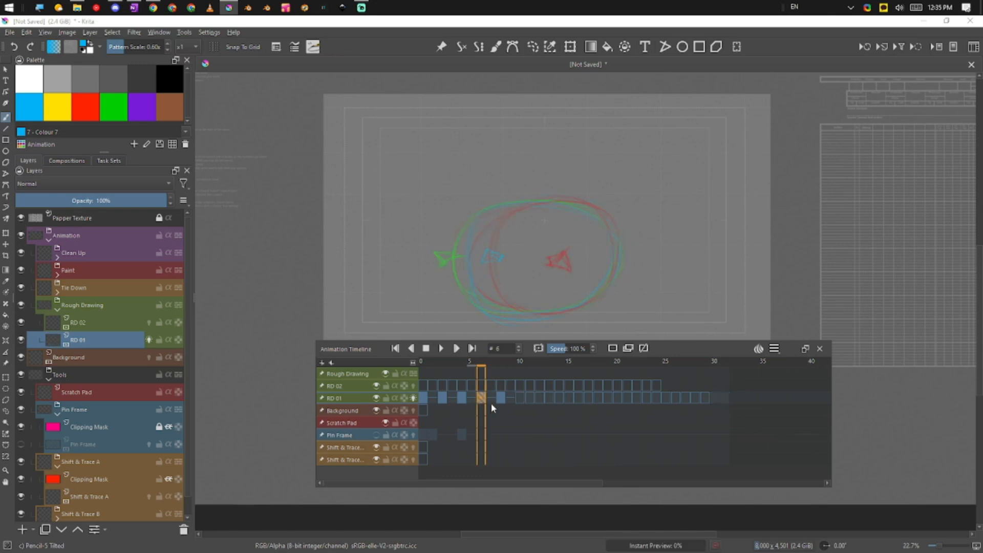
Step: Turn off onion skins for RD 01 and scrub from frame 0 to frame 8 to review the ball's motion
drag(484, 362, 416, 398)
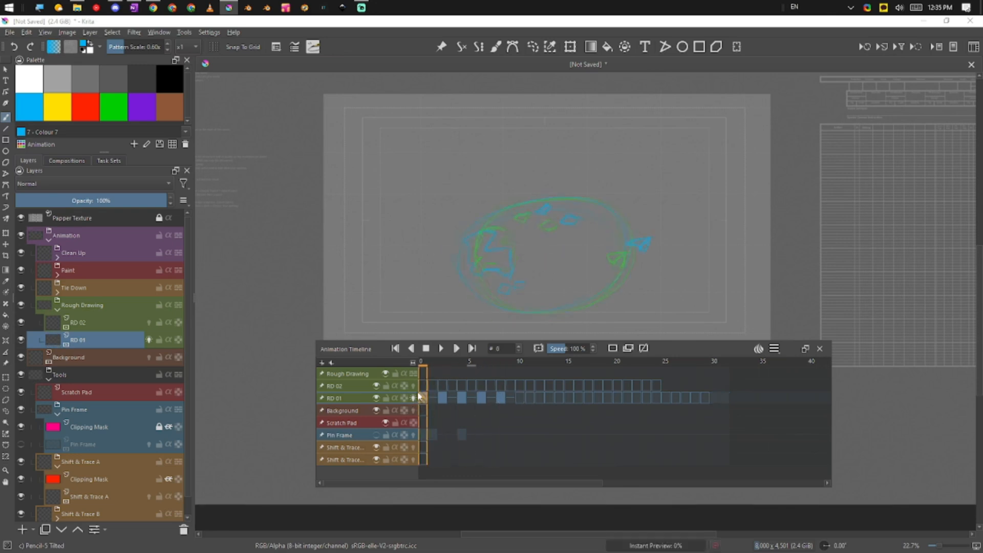
click(415, 398)
mouse_move(428, 364)
mouse_down()
mouse_move(492, 381)
mouse_move(499, 359)
mouse_move(501, 370)
mouse_up()
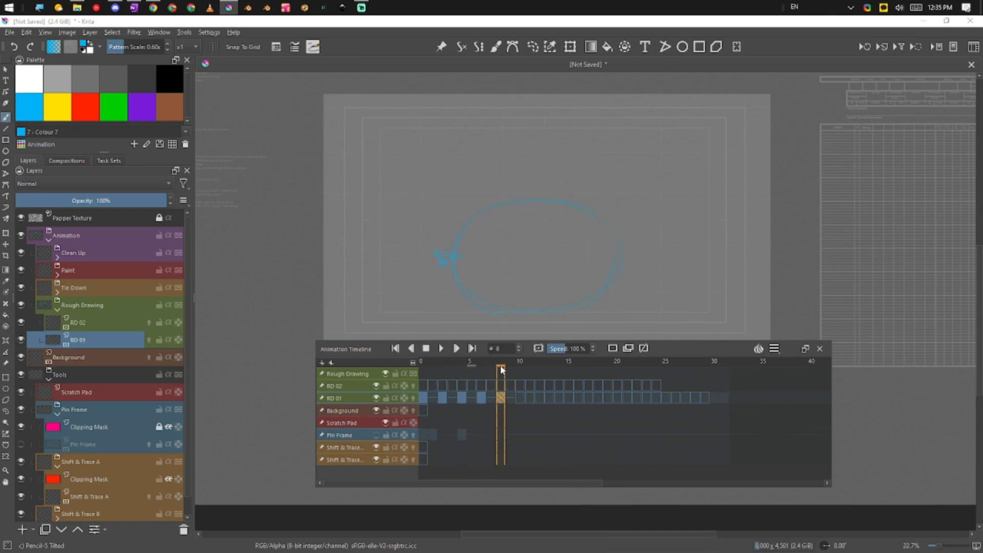